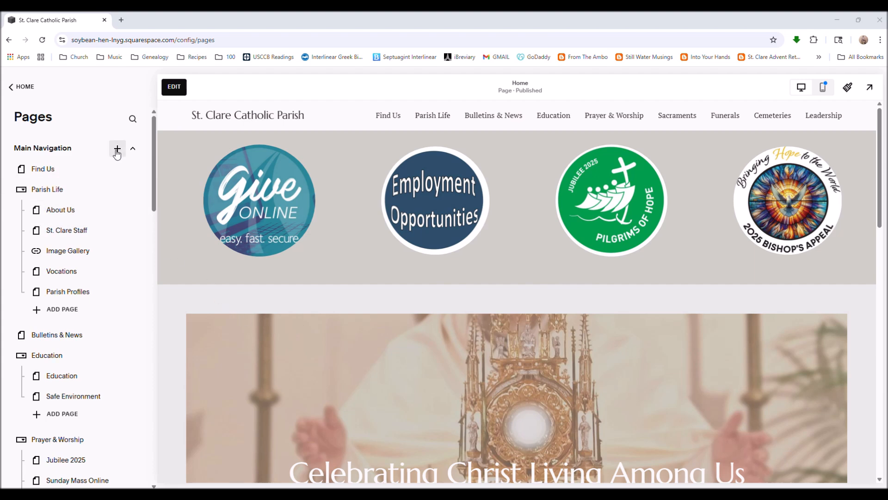
Add a blank page named test to the main navigation and move it into the Parish Life folder.
click(117, 149)
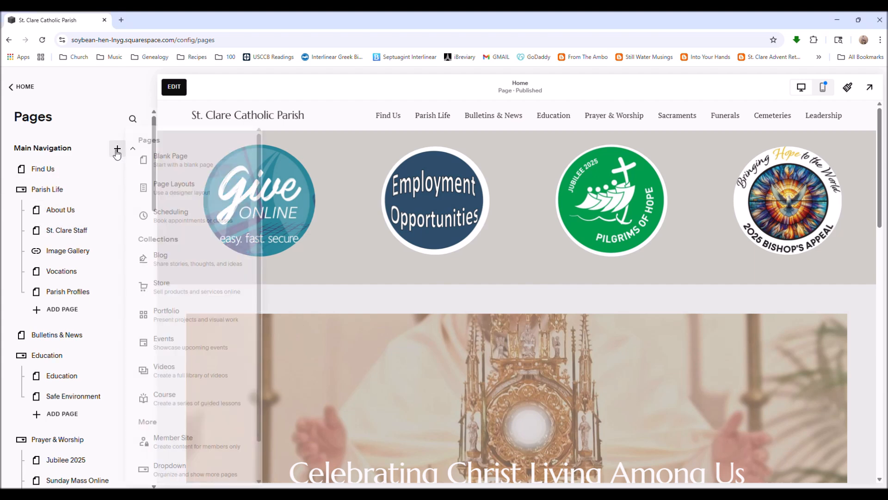
click(157, 162)
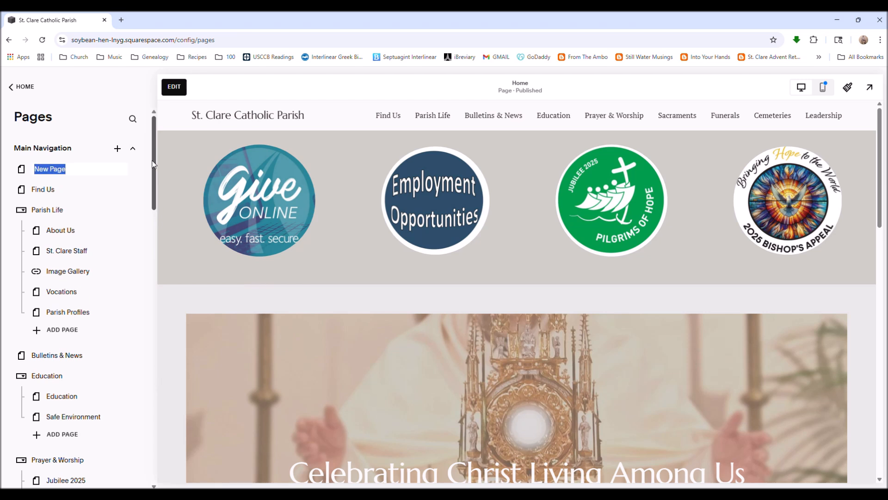
text(test)
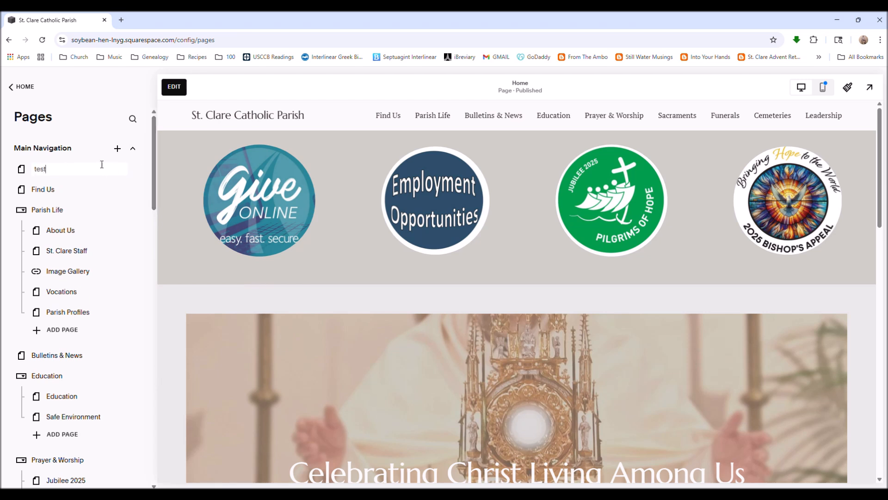
key(Return)
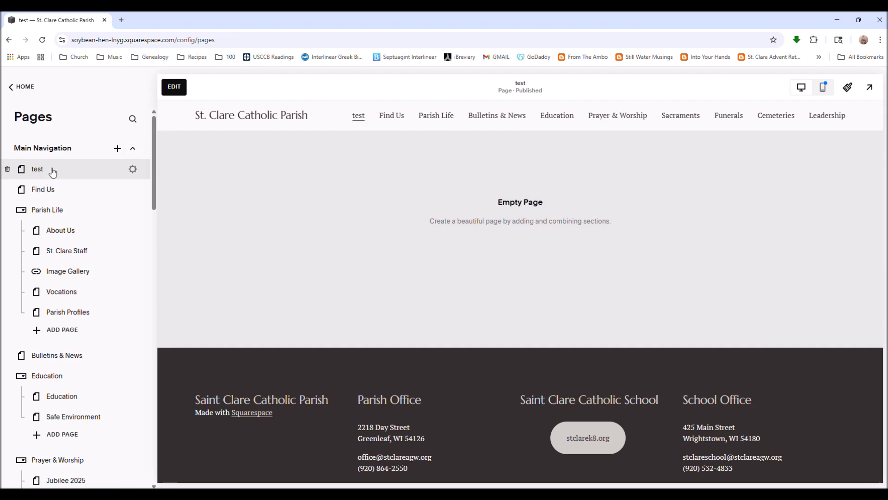
drag(52, 171, 76, 212)
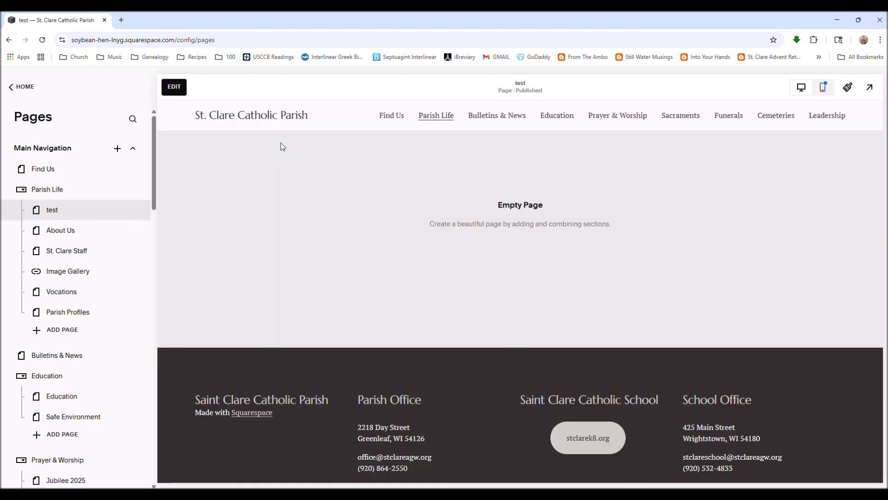
mouse_move(420, 116)
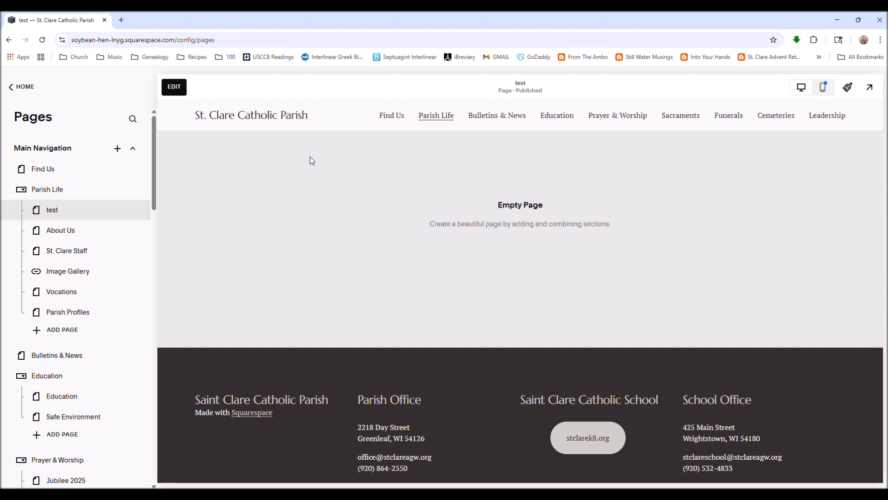
Open the test page in the editor and add a blank section.
click(175, 88)
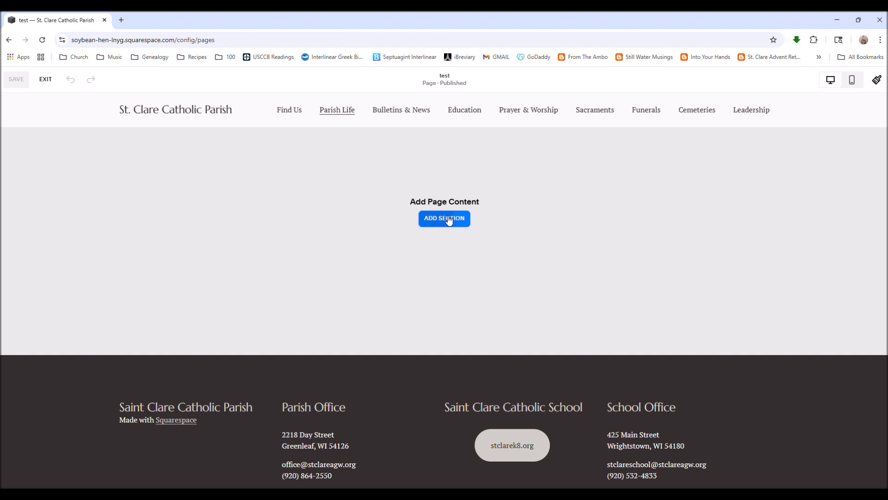
click(449, 218)
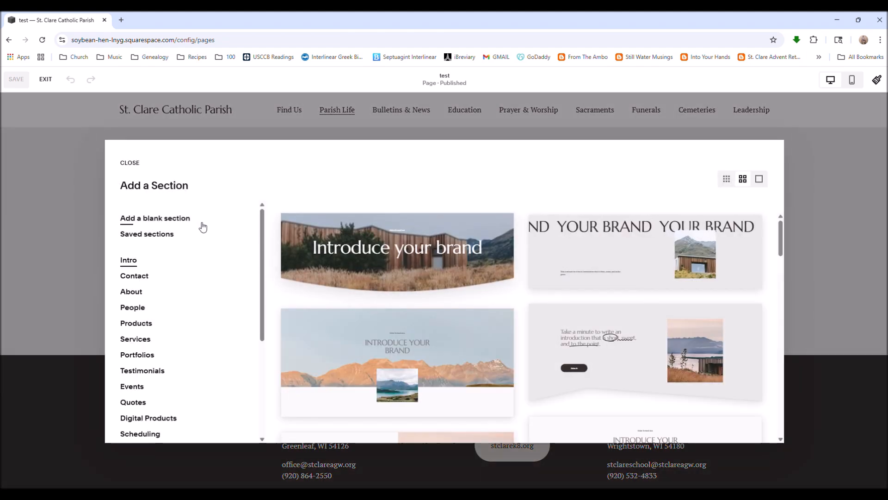
click(183, 219)
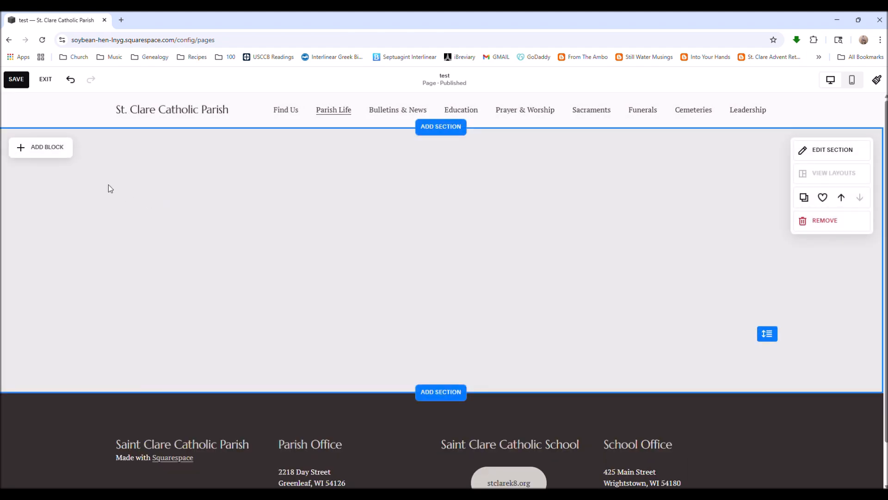
Add a text block reading Google Drive Test Page to the section.
click(48, 148)
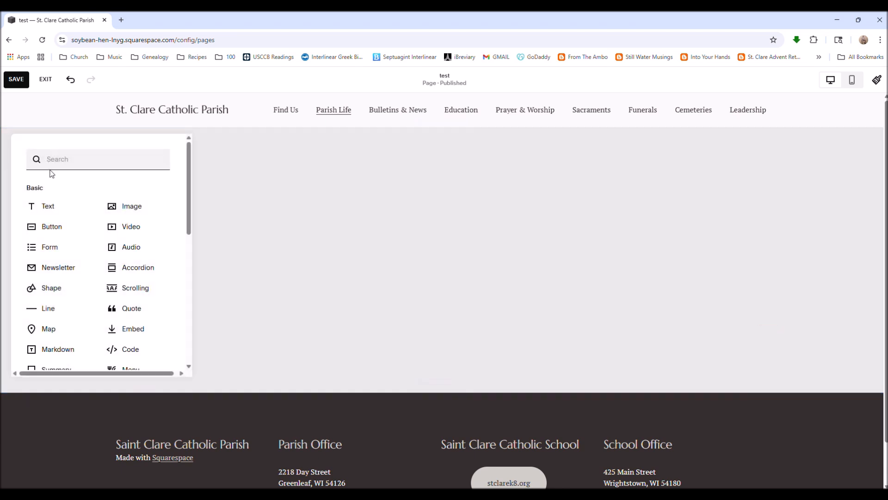
click(53, 210)
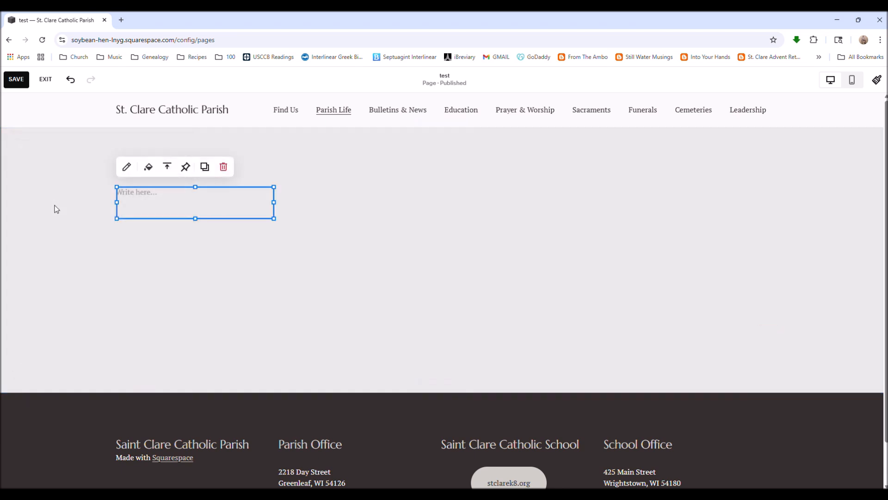
click(177, 192)
text(Google Drive Test Page)
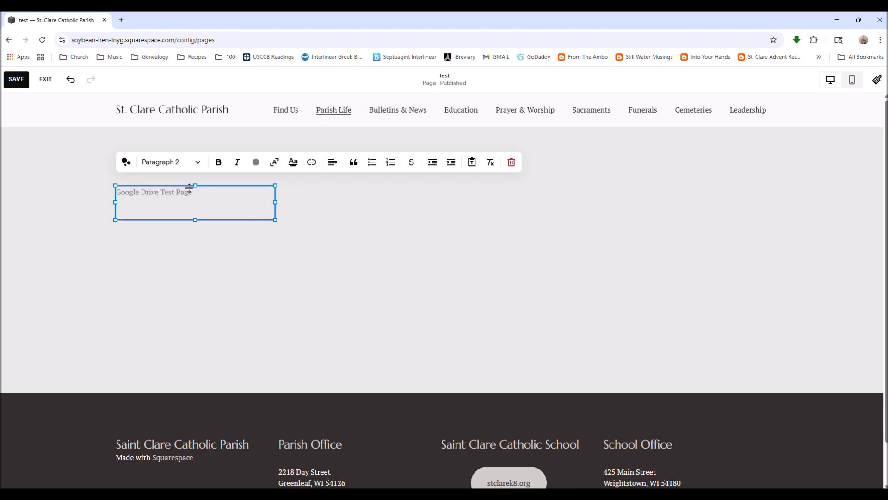
Format the Google Drive Test Page text as Heading 1 and widen its text block.
drag(191, 191, 106, 195)
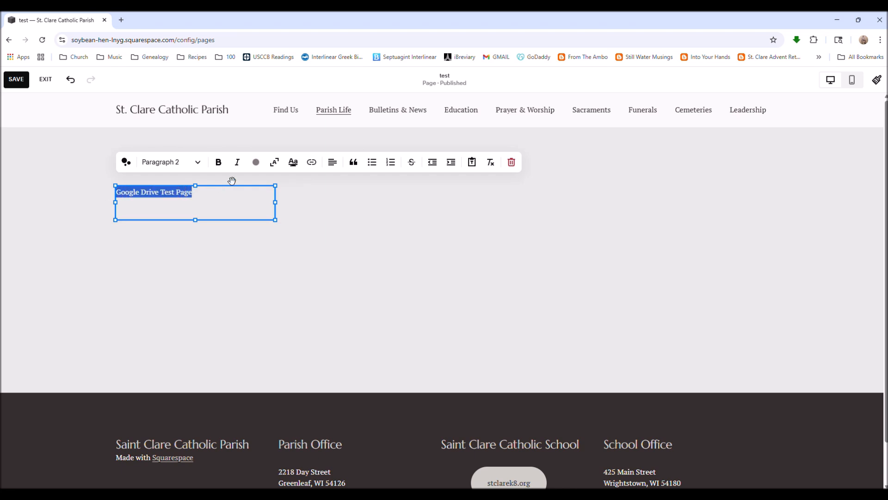
click(198, 163)
click(159, 184)
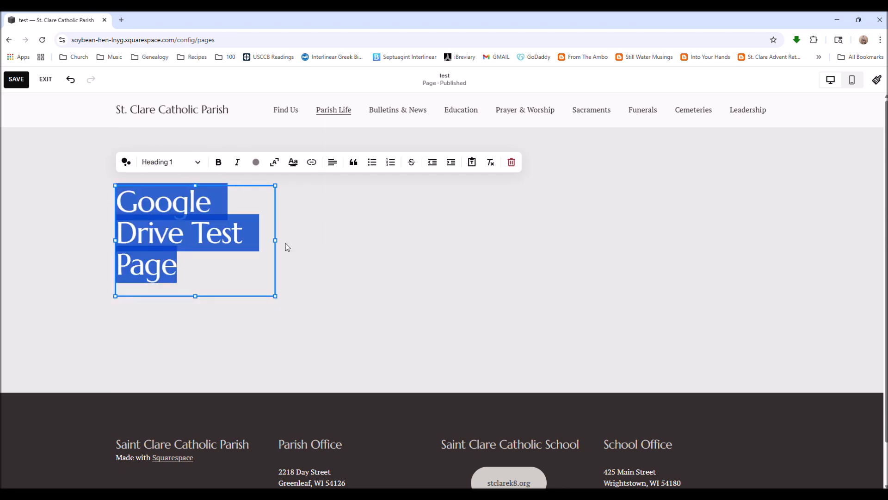
drag(275, 240, 440, 273)
click(279, 331)
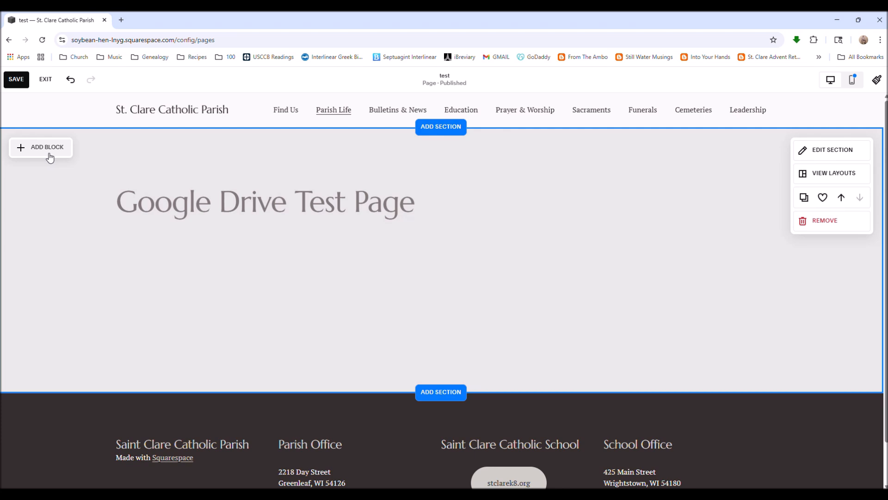
Add an Embed block below the heading and enlarge it.
click(49, 154)
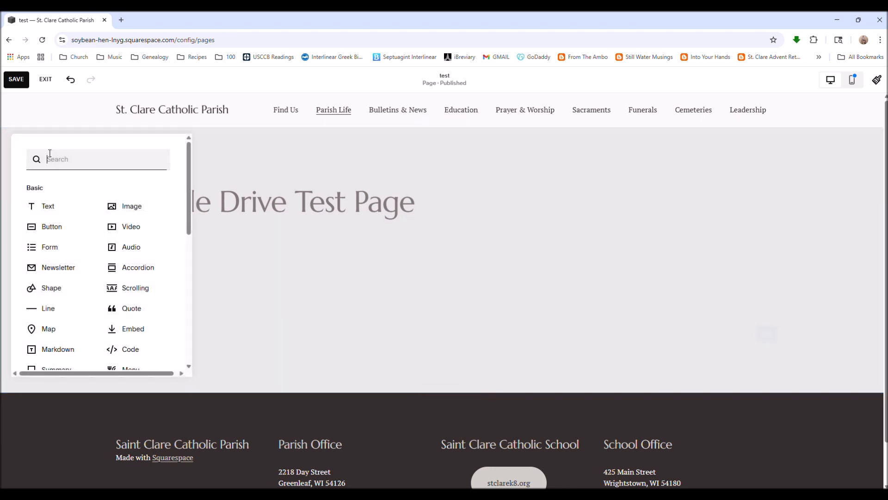
click(127, 329)
drag(157, 266, 161, 308)
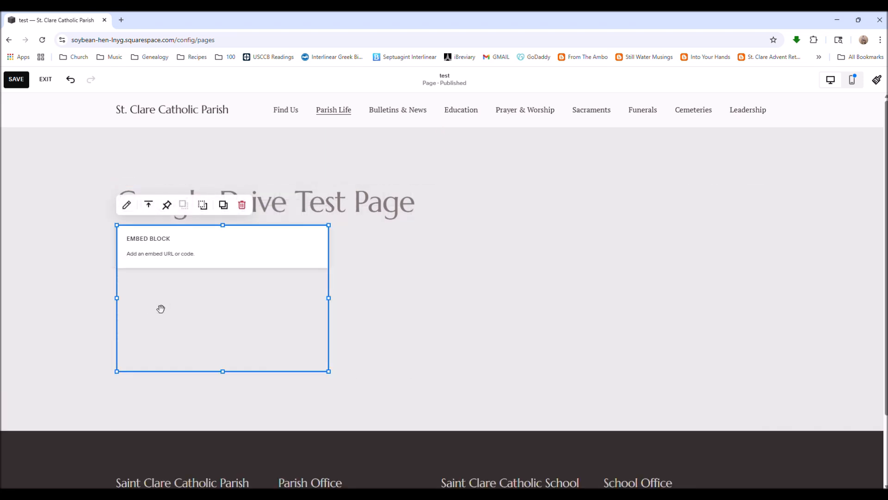
Set the embed block to embed as a code snippet and open its code editor.
click(125, 208)
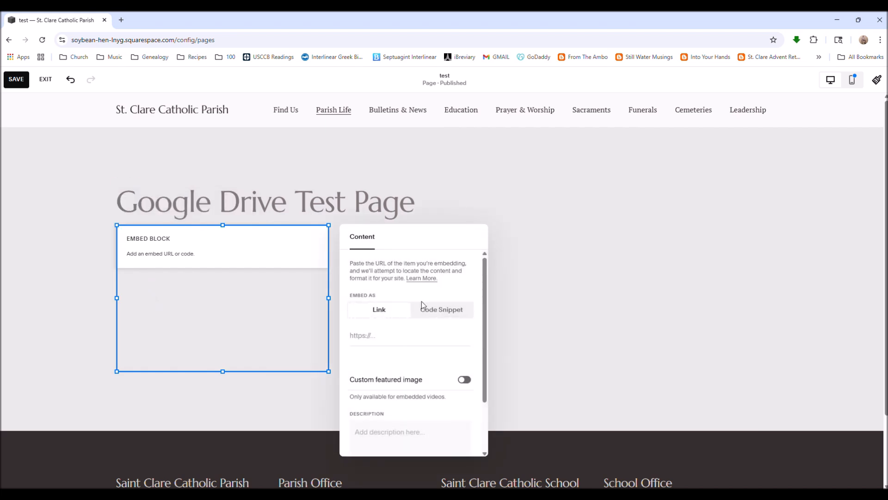
click(439, 315)
click(466, 345)
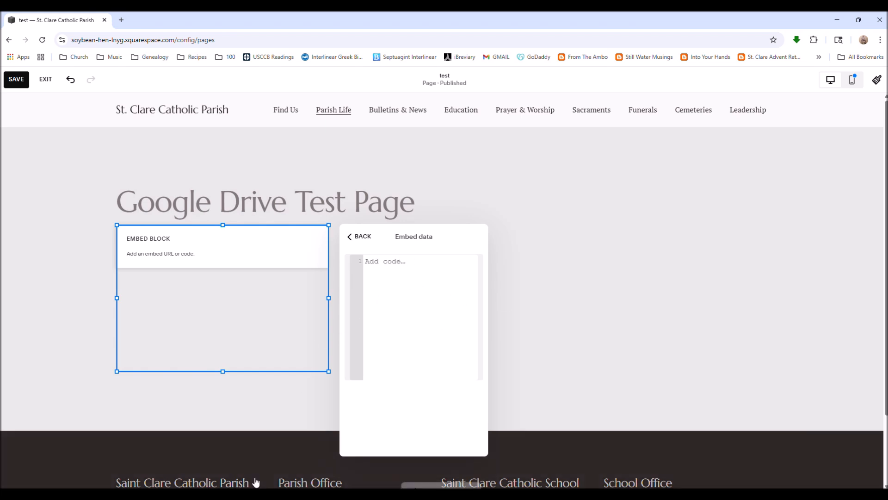
Switch to the Calendar of Weddings spreadsheet and open Publish to the web.
click(256, 494)
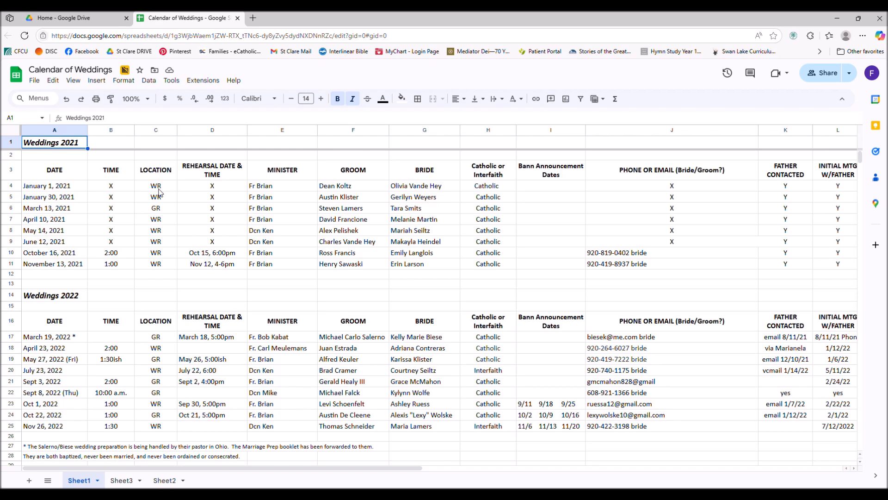
click(38, 86)
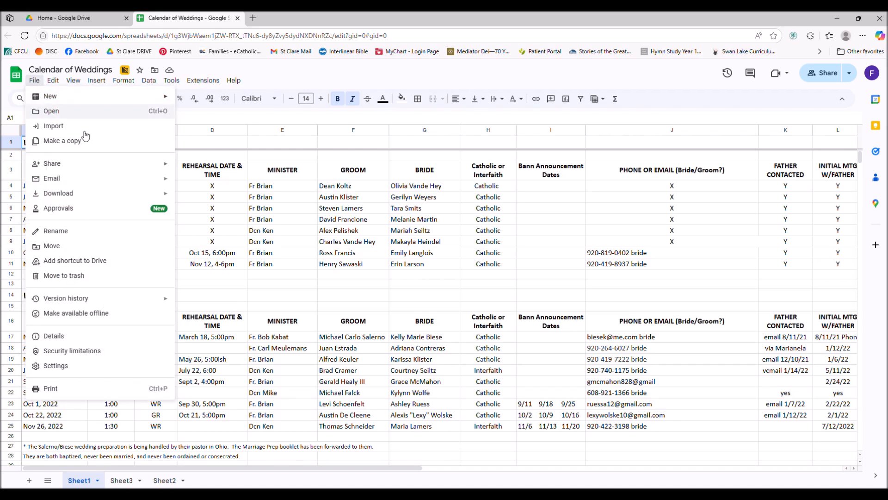
mouse_move(154, 168)
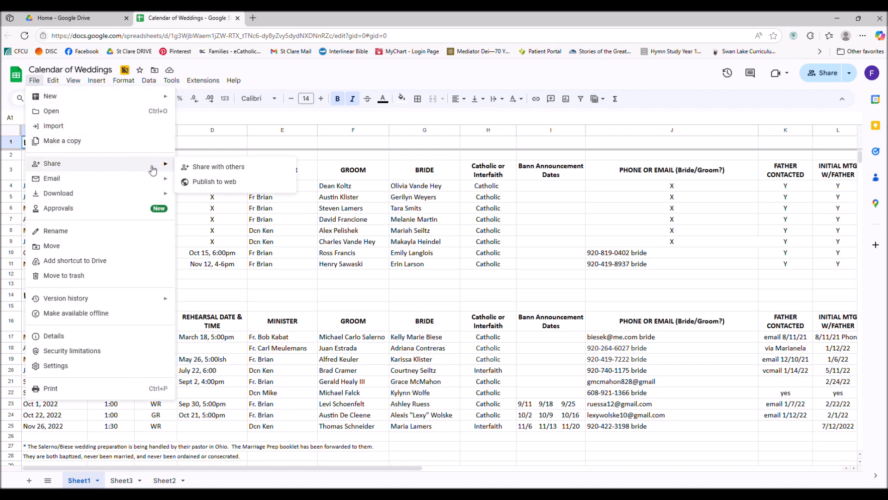
click(214, 186)
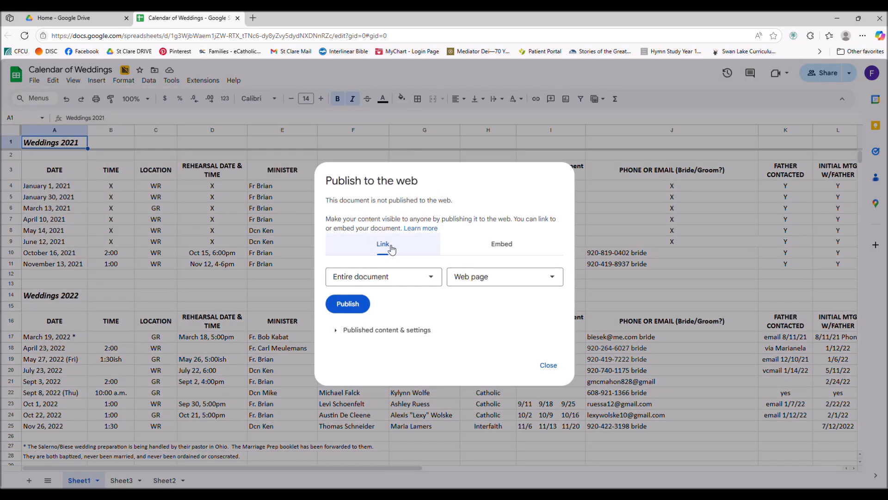
Publish the entire document to the web with the Embed option.
click(508, 250)
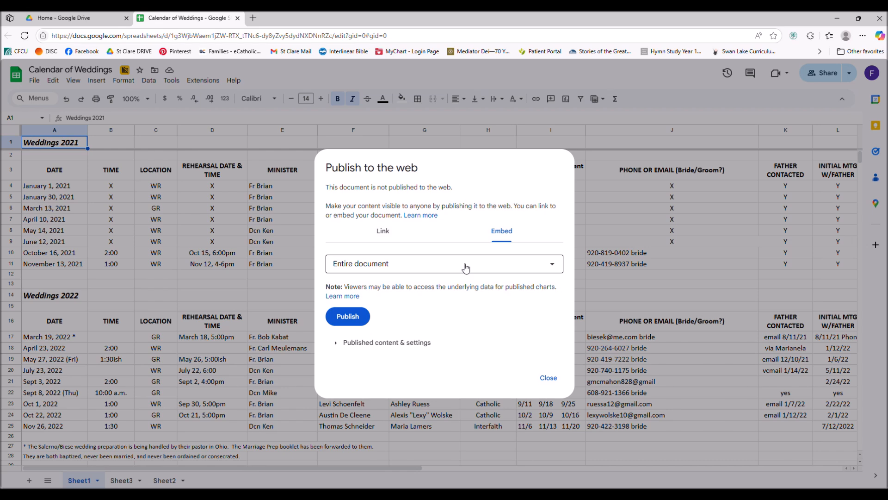
click(381, 343)
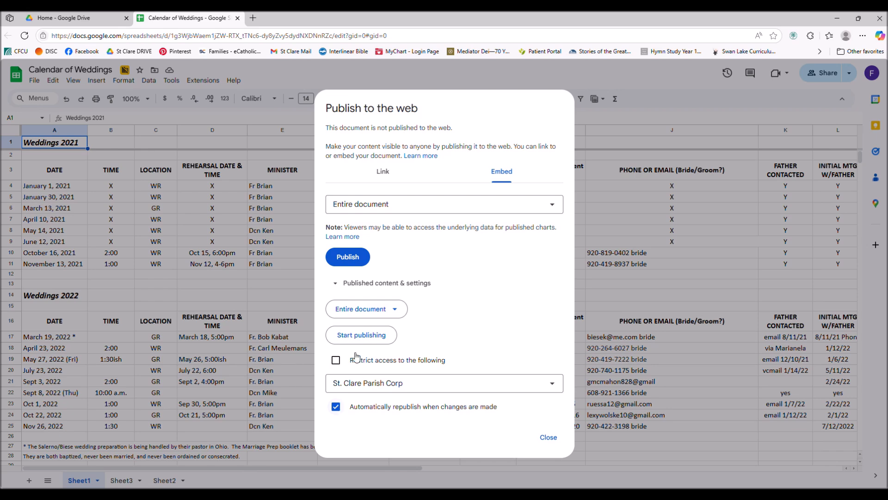
click(366, 284)
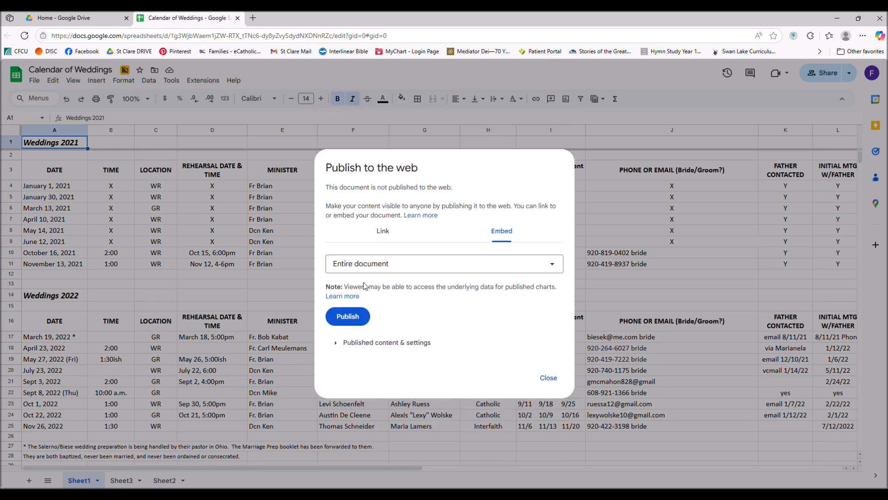
click(348, 318)
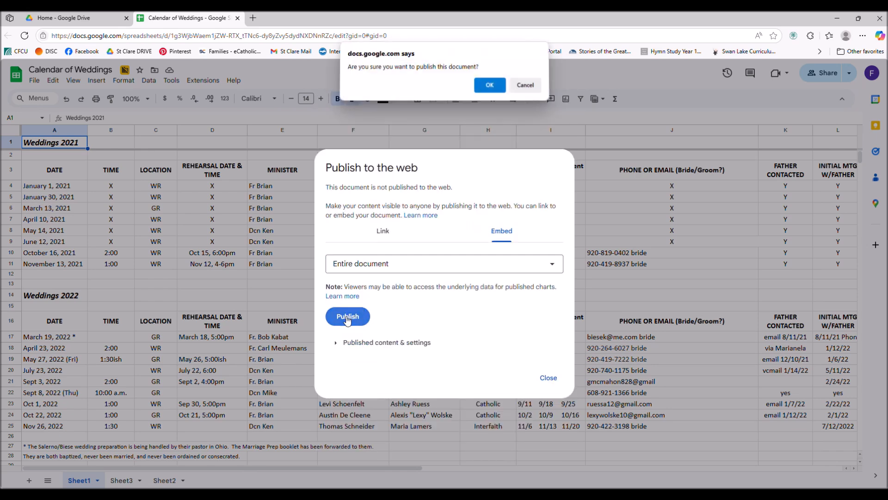
click(489, 87)
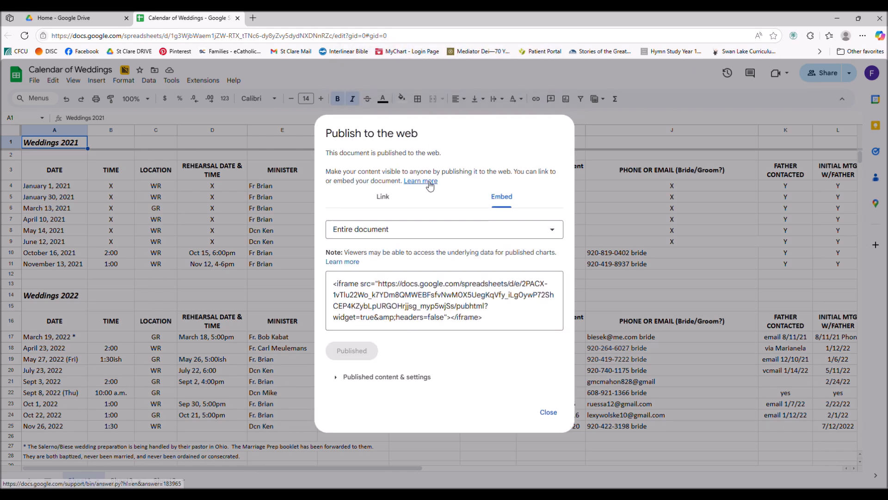
Copy the iframe embed code and paste it into the embed block's code editor.
click(488, 321)
key(ctrl+c)
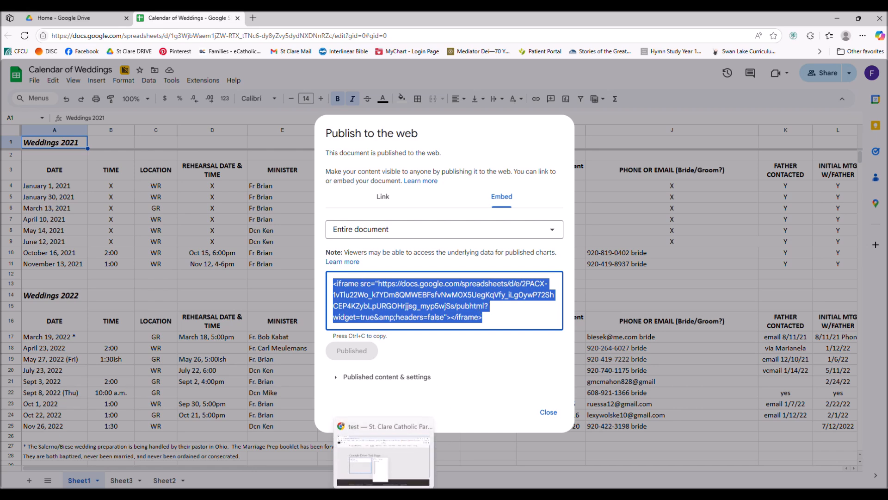
click(385, 495)
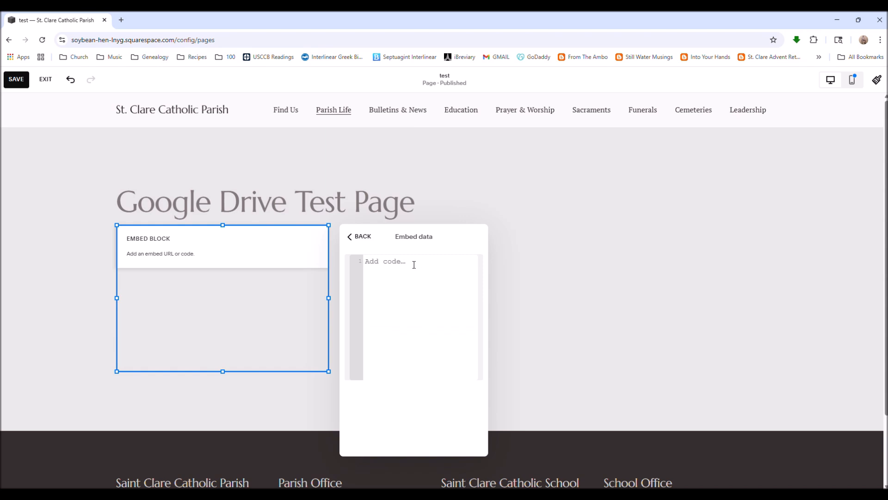
key(ctrl+v)
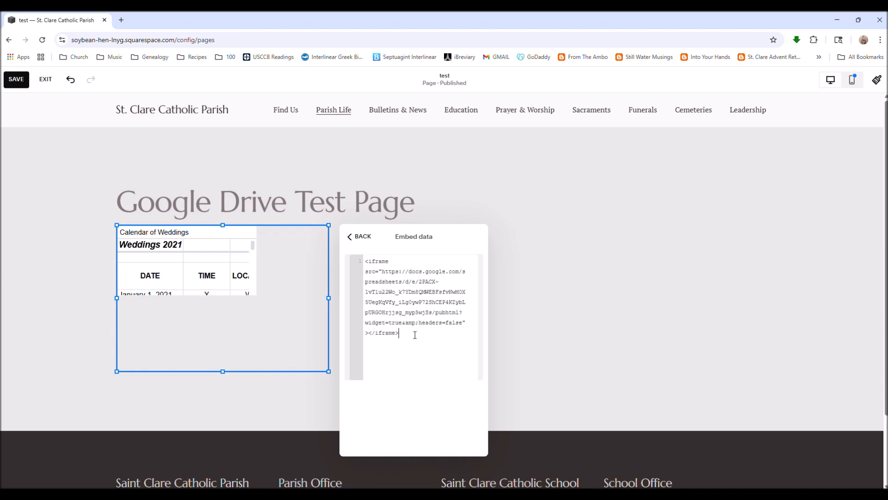
Select the pasted code, switch to the Word document, and paste the iframe code below the existing line.
drag(409, 333, 366, 256)
key(ctrl+c)
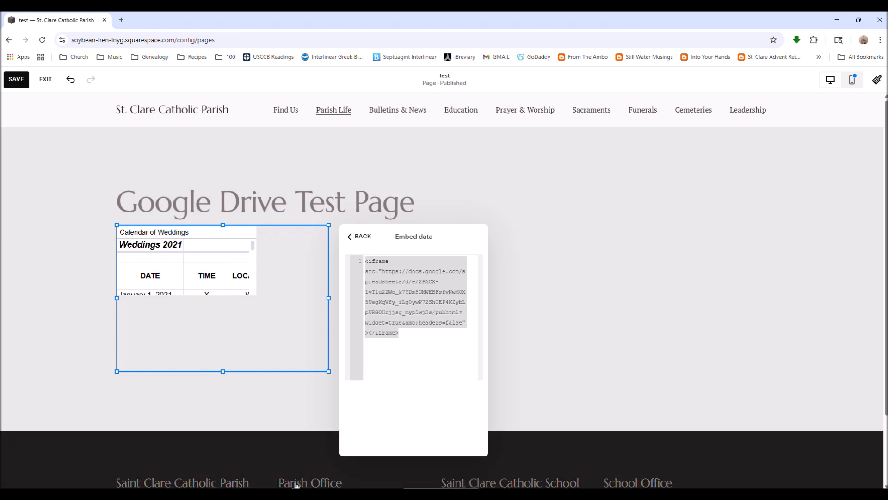
mouse_move(199, 495)
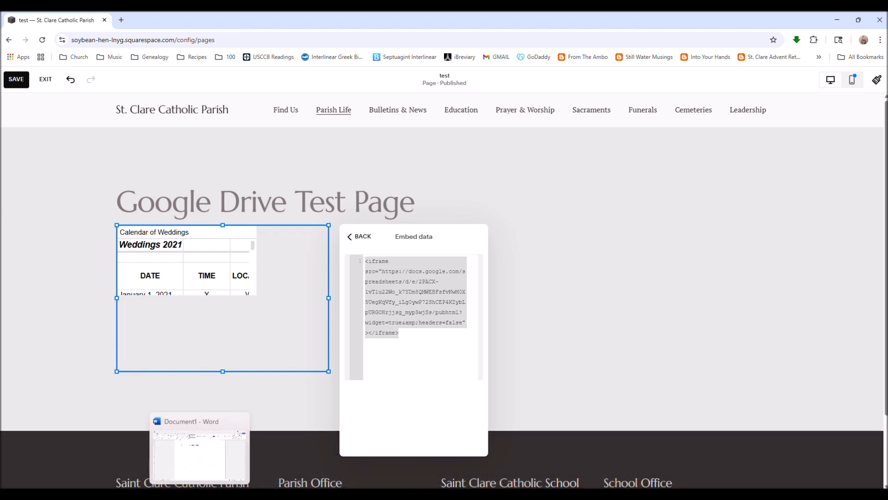
click(199, 495)
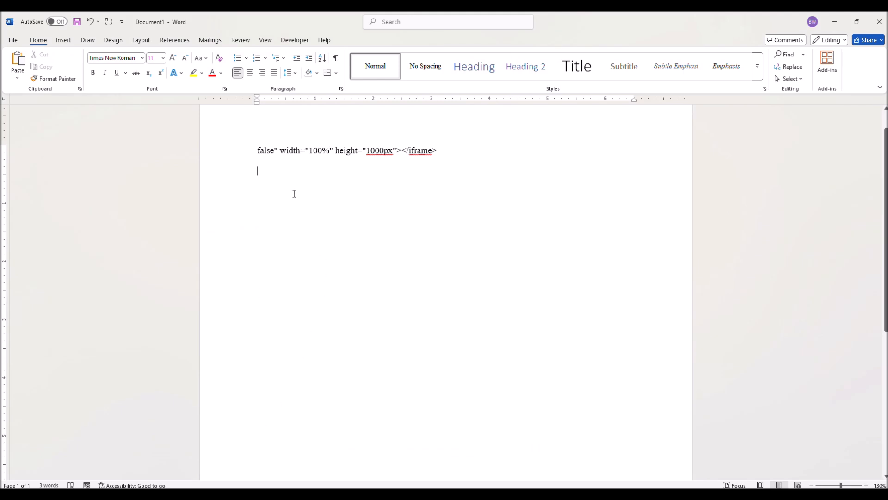
key(ctrl+v)
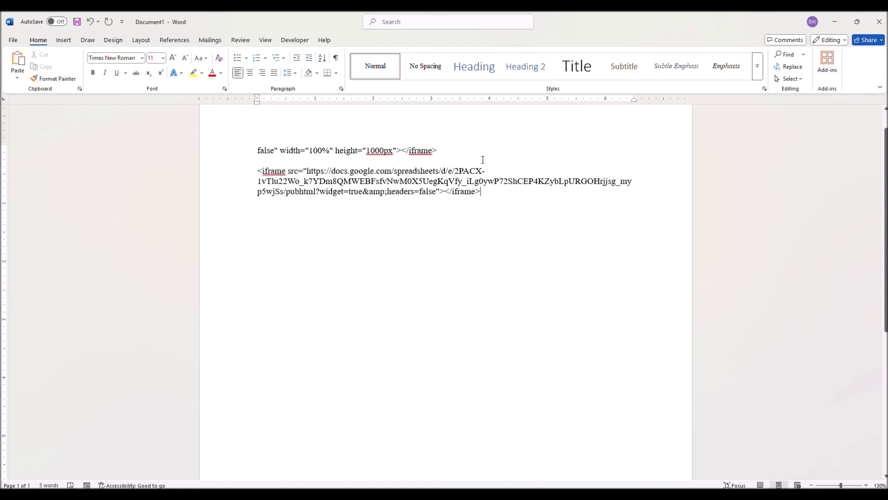
Replace the end of the new iframe code with the width="100%" height="1000px" attributes from the first line, removing the extra space.
drag(481, 192, 420, 191)
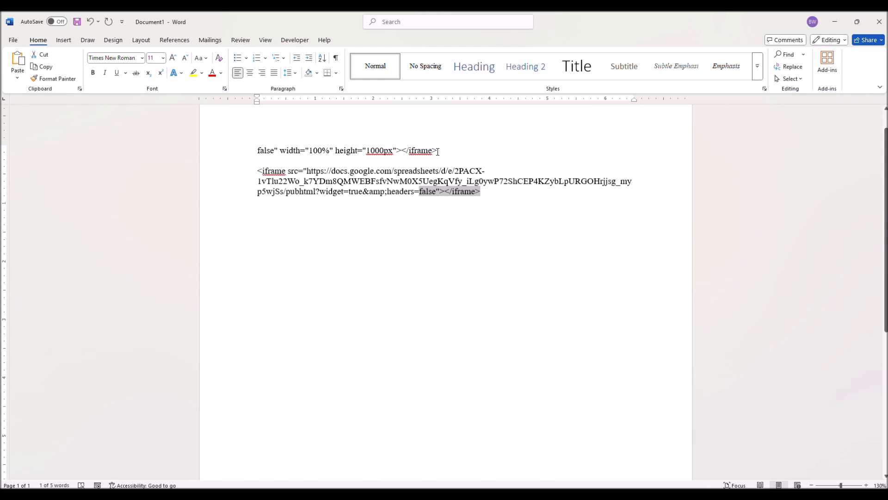
drag(438, 152, 257, 150)
key(ctrl+c)
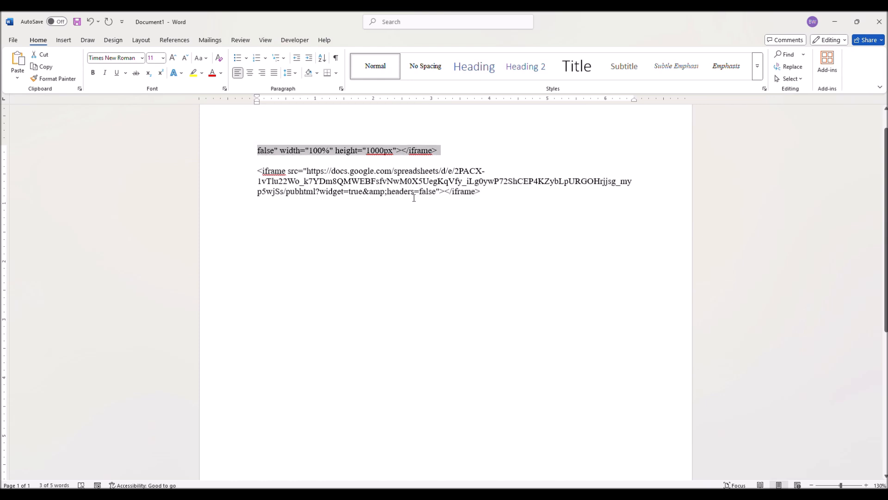
drag(482, 192, 422, 192)
key(ctrl+v)
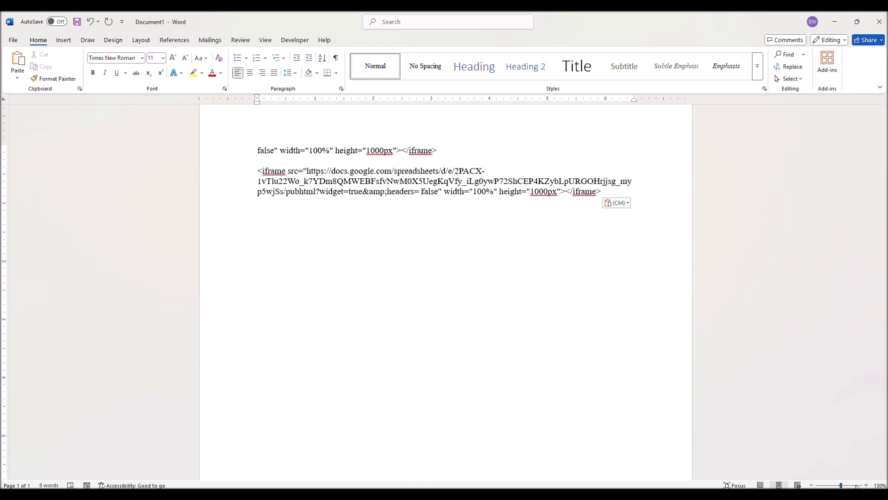
scroll(448, 233, up, 20)
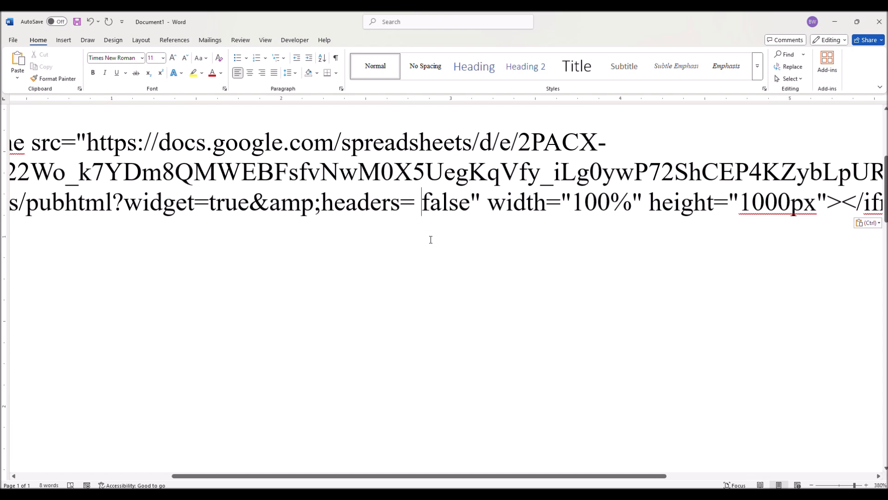
key(BackSpace)
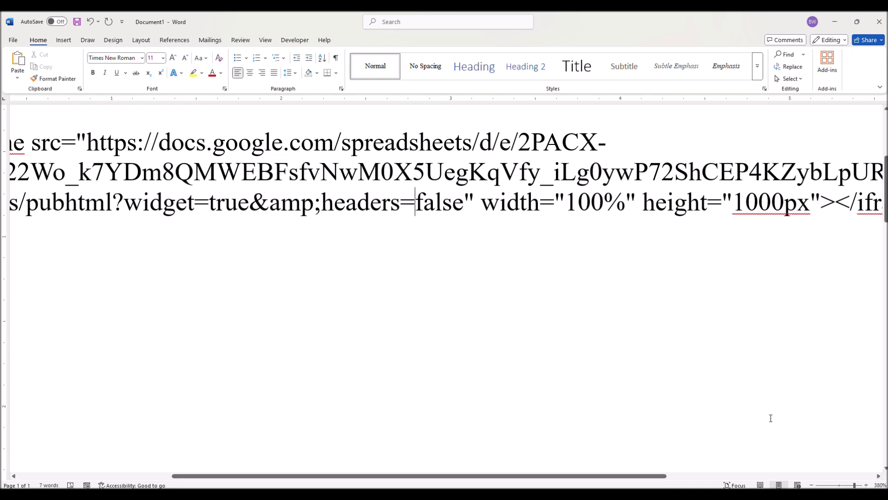
click(841, 485)
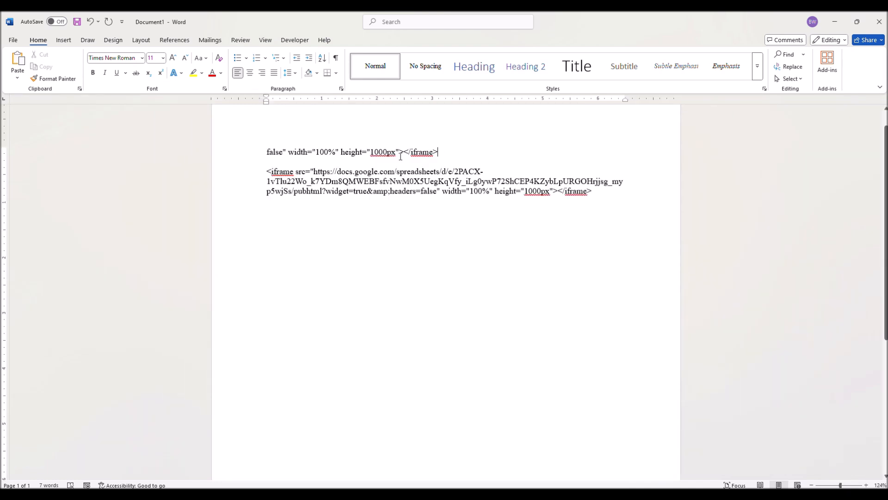
Copy the completed iframe code from the document and paste it over the code in the embed block's editor.
triple_click(401, 156)
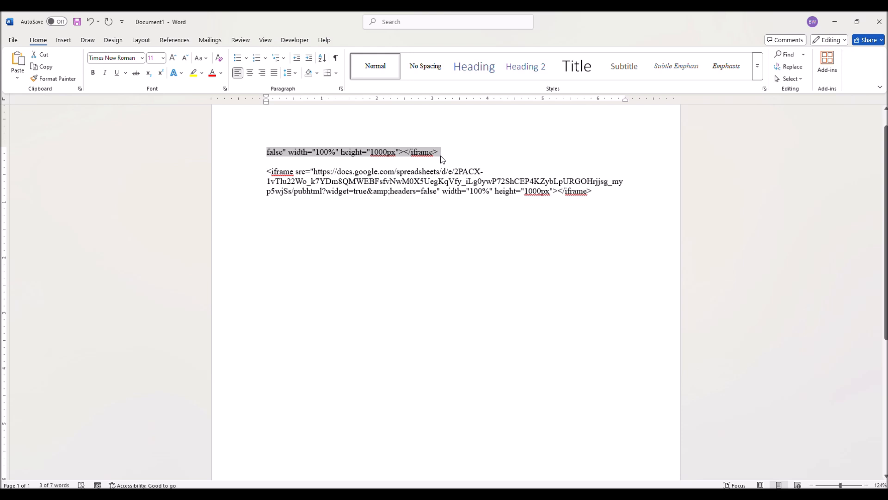
click(595, 212)
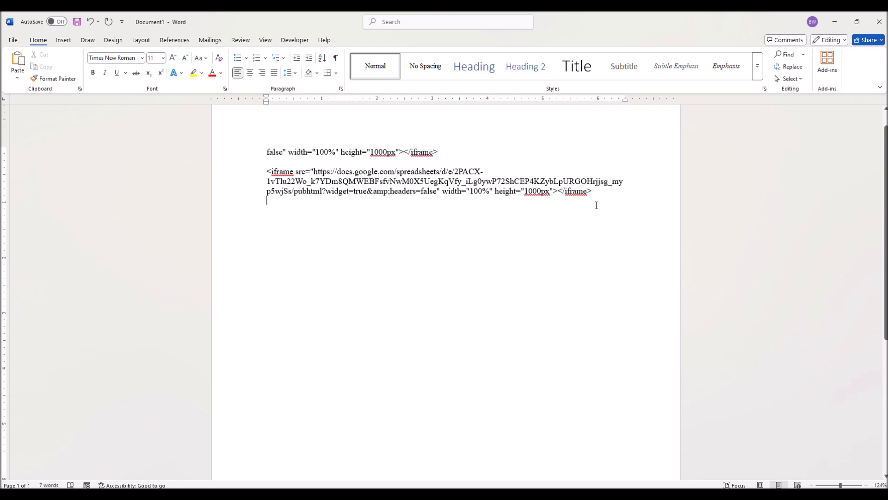
drag(598, 190, 258, 176)
key(ctrl+c)
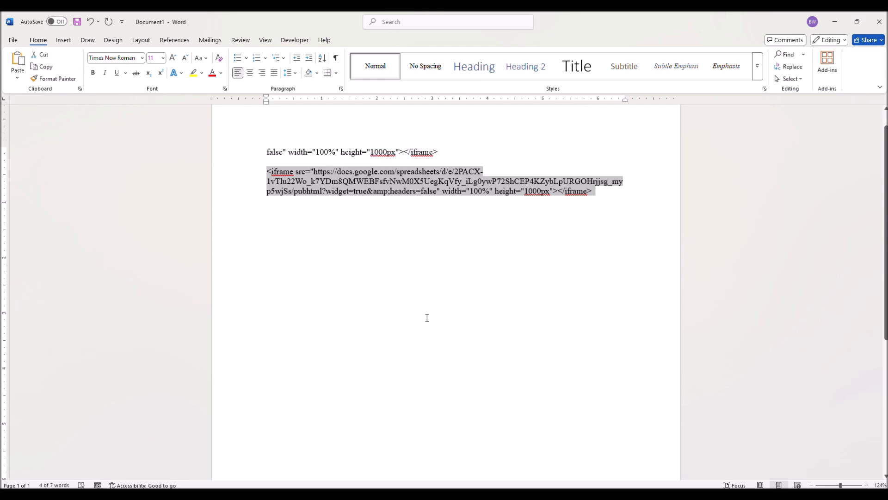
mouse_move(384, 494)
click(384, 468)
drag(407, 332, 359, 254)
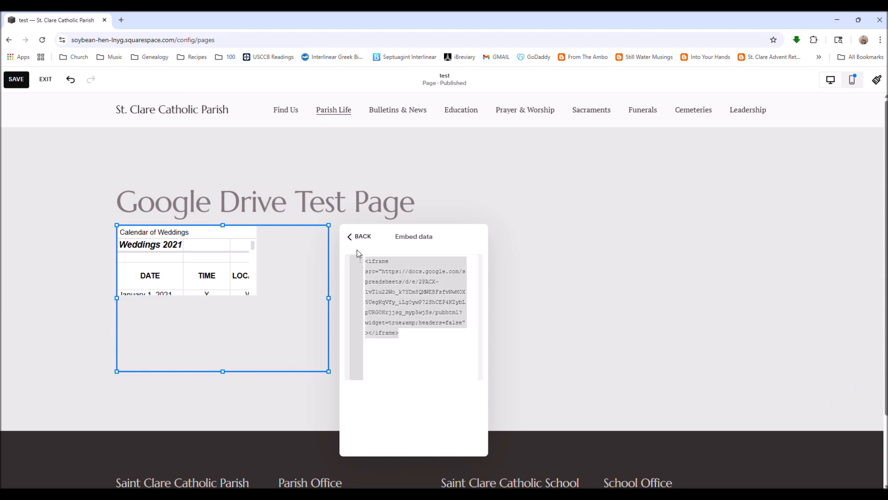
key(ctrl+v)
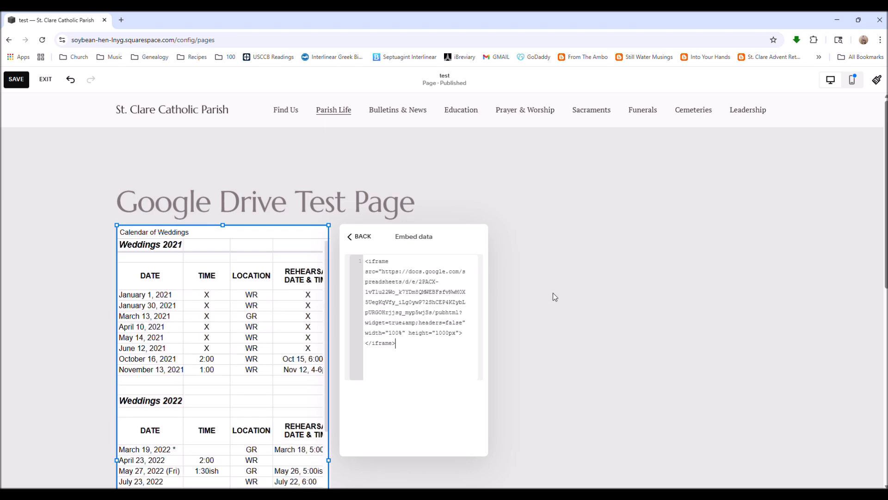
Set the iframe's width to 350% in the embed code.
scroll(554, 292, down, 4)
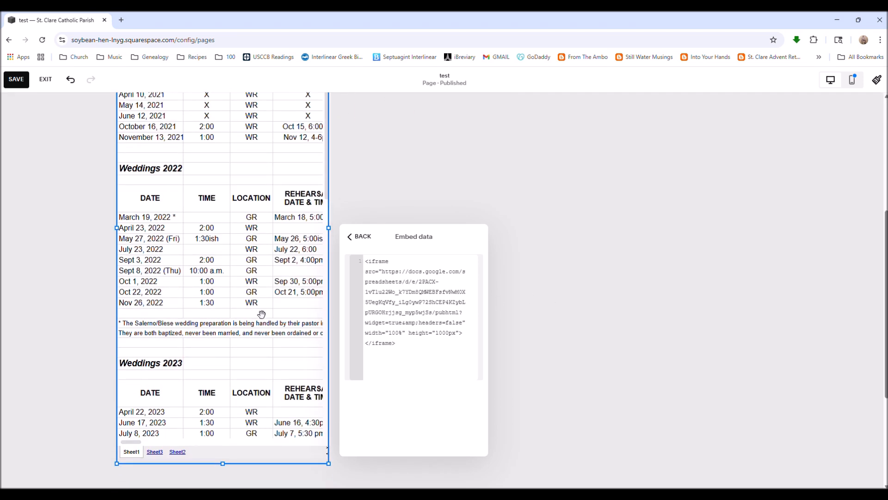
scroll(248, 309, up, 2)
scroll(249, 309, up, 3)
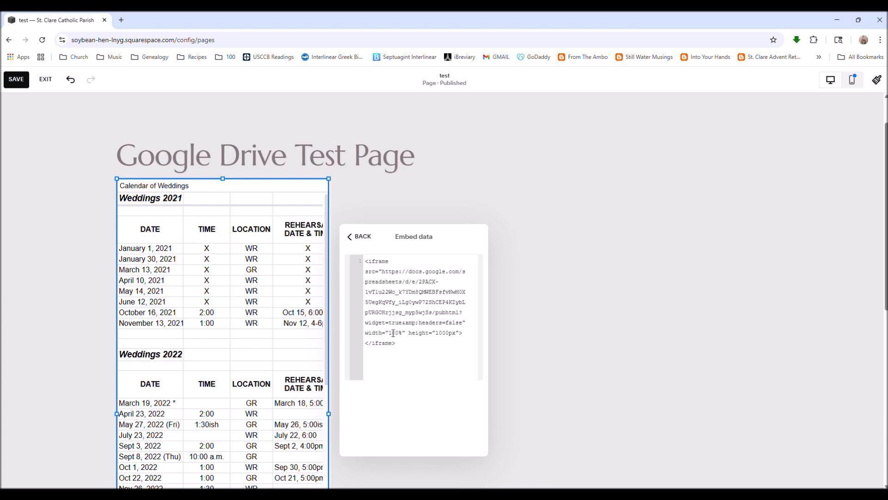
key(BackSpace)
text(2)
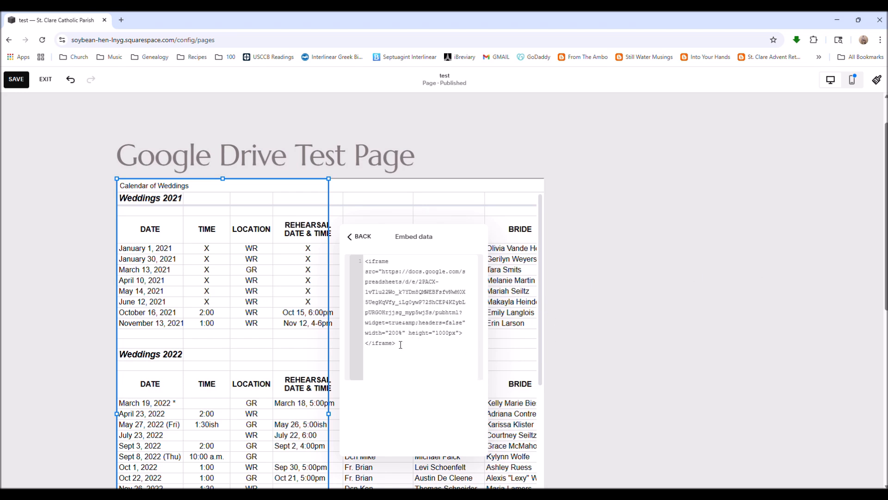
key(BackSpace)
text(3)
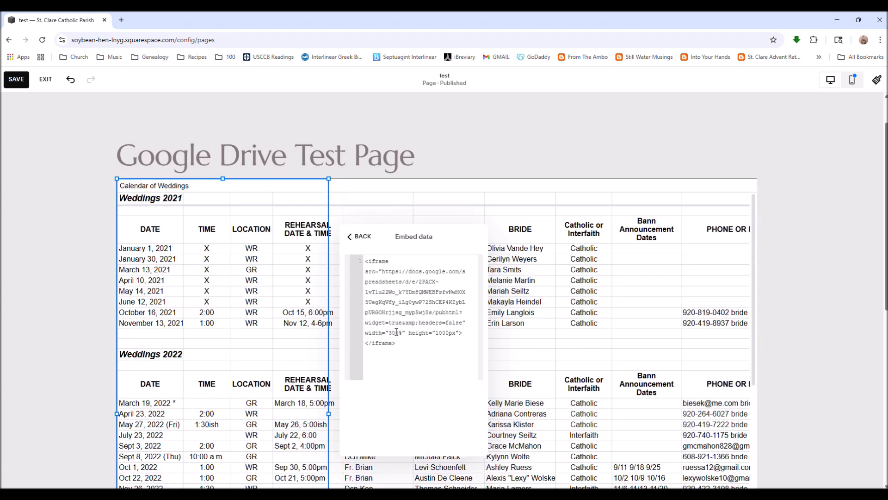
key(Return)
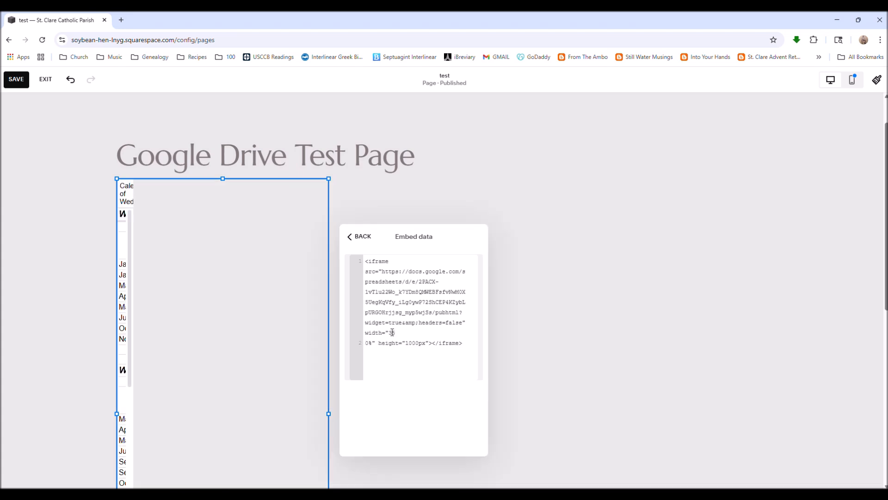
key(BackSpace)
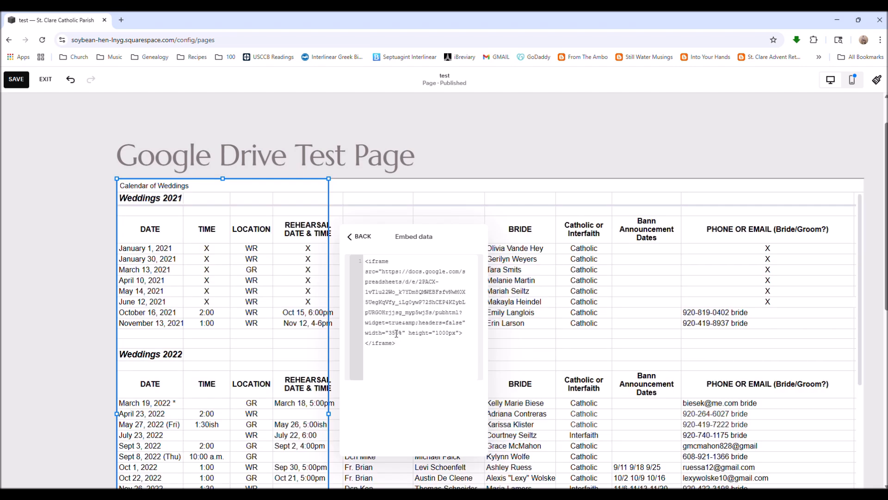
Close the embed data panel and save the page.
scroll(443, 344, down, 1)
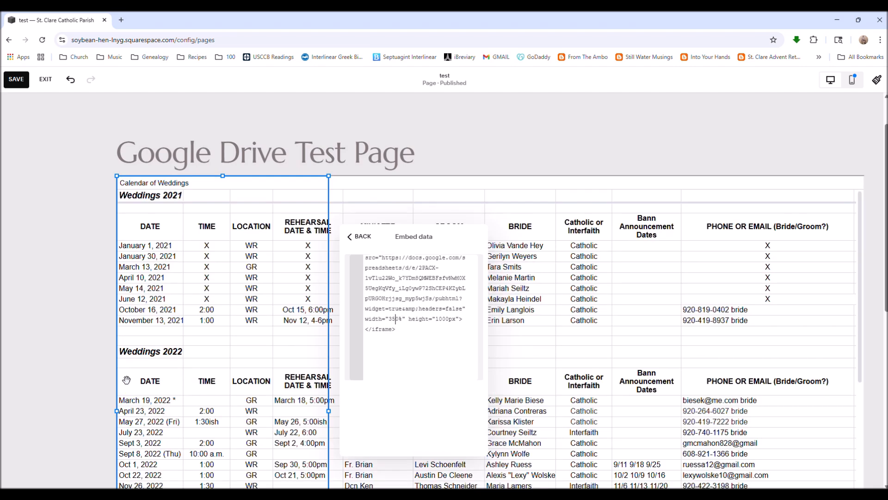
scroll(83, 366, down, 7)
scroll(74, 361, up, 3)
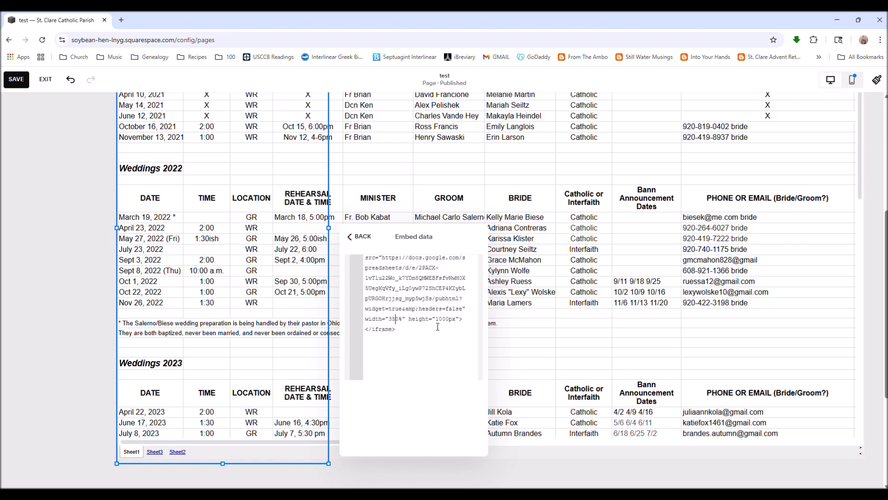
scroll(449, 327, up, 2)
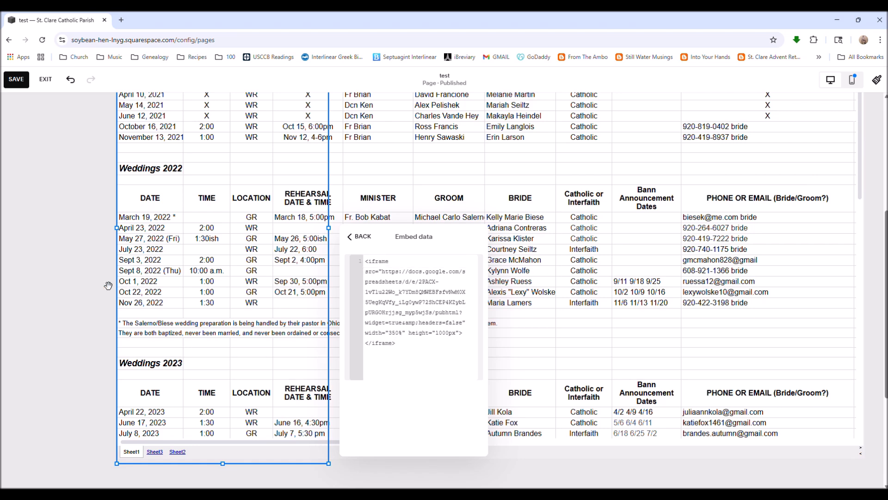
scroll(92, 284, up, 5)
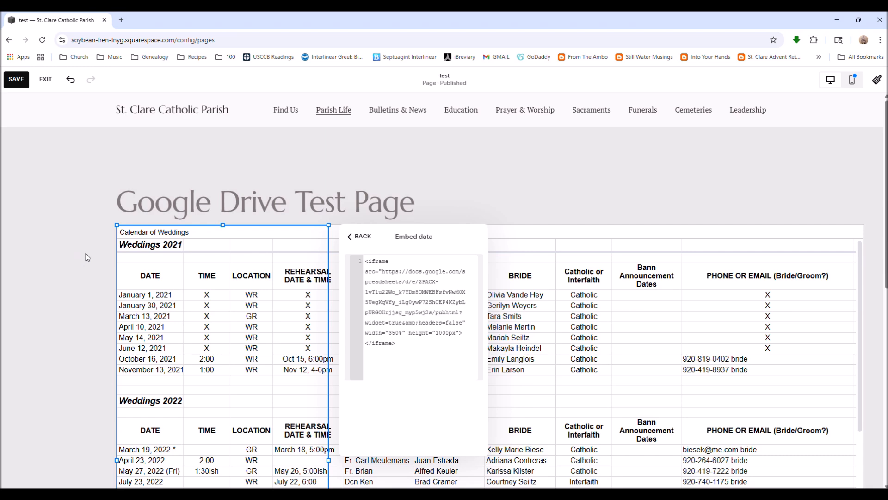
click(357, 237)
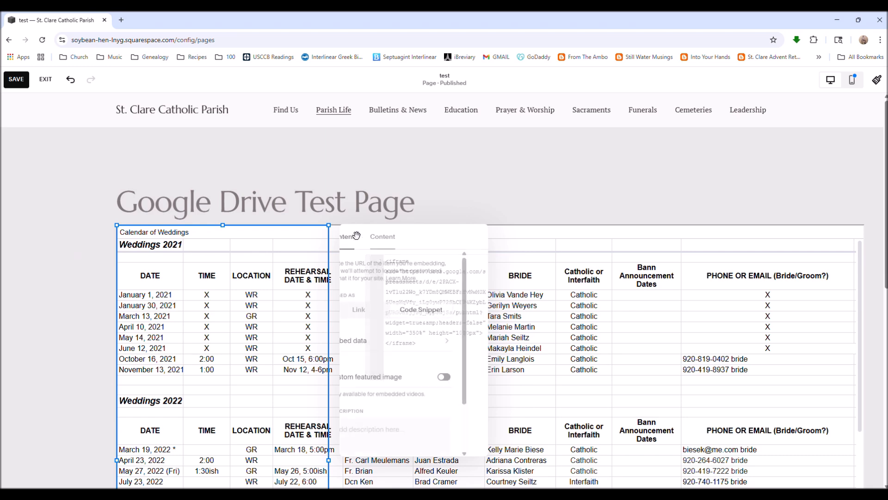
click(461, 190)
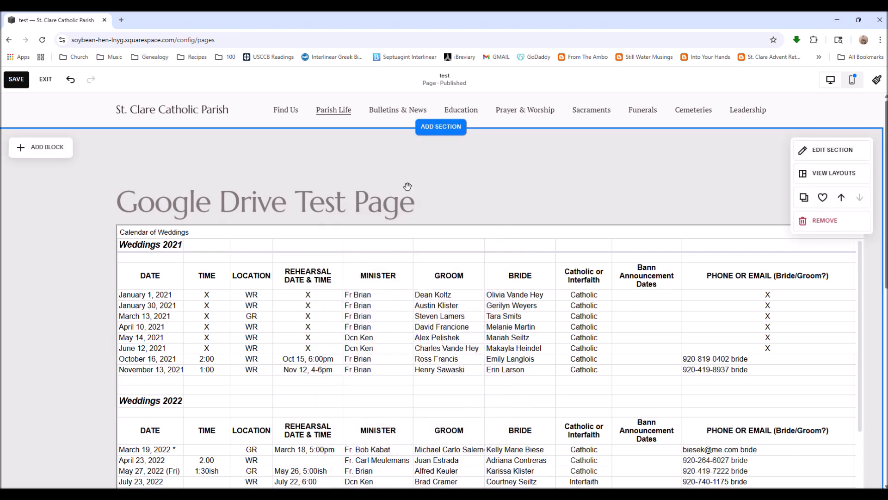
click(16, 81)
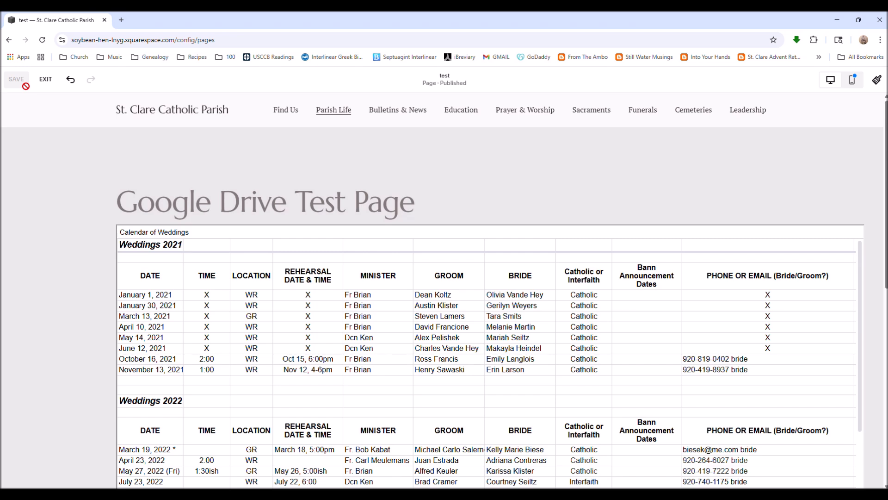
Switch to the Calendar of Weddings spreadsheet and close the Publish to the web dialog.
scroll(65, 286, down, 1)
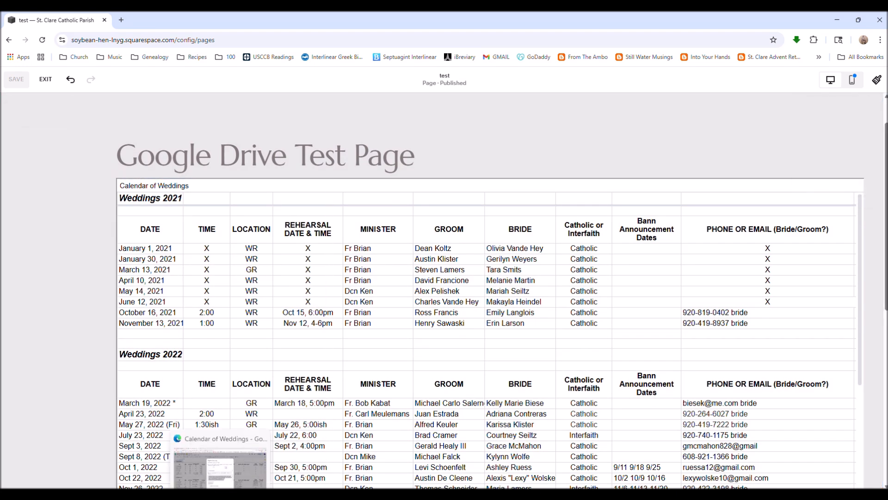
click(220, 495)
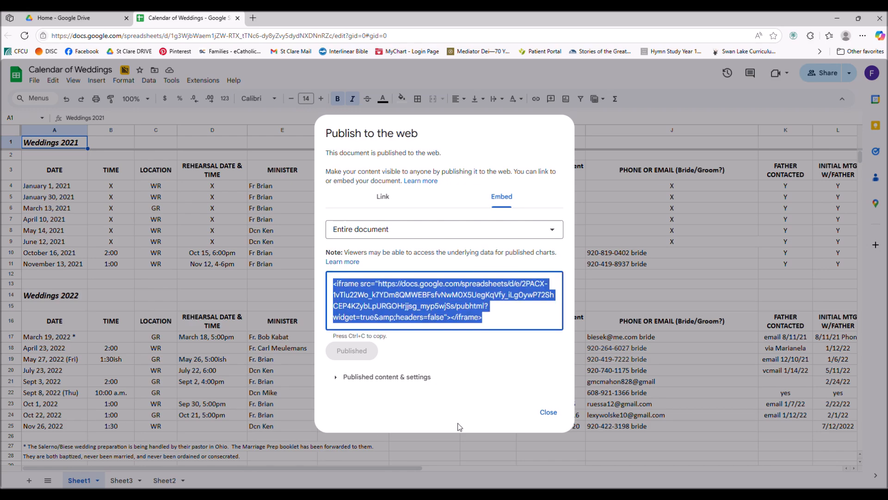
click(550, 413)
Switch back to the Squarespace page editor.
key(alt+Tab)
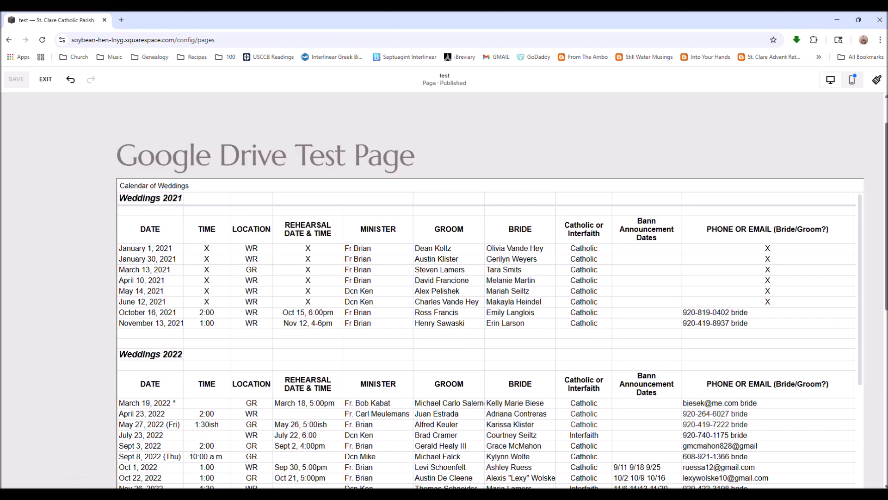
key(alt+Tab)
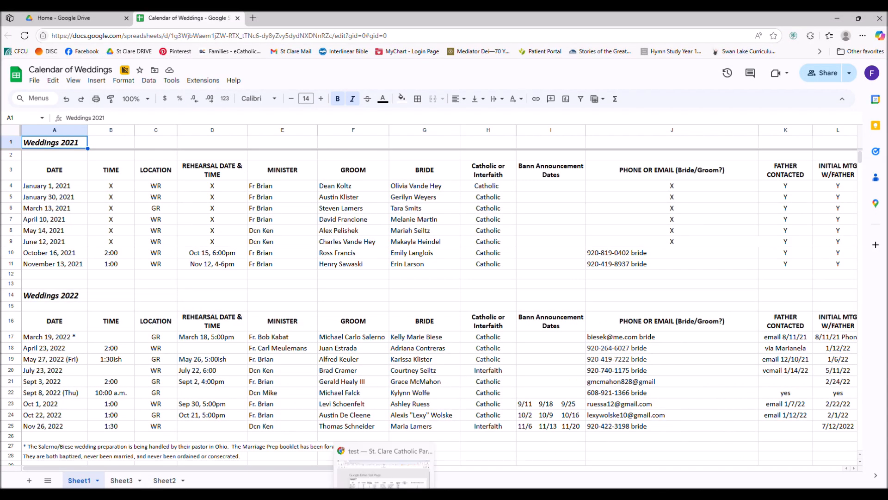
click(381, 494)
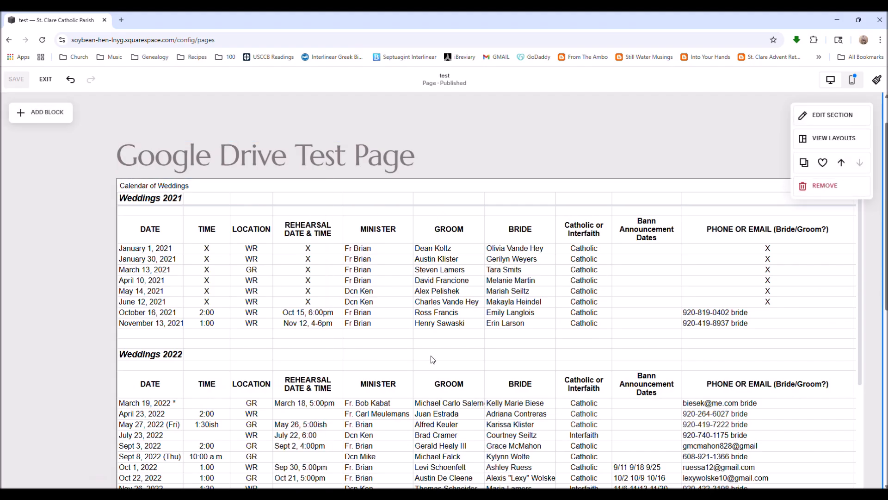